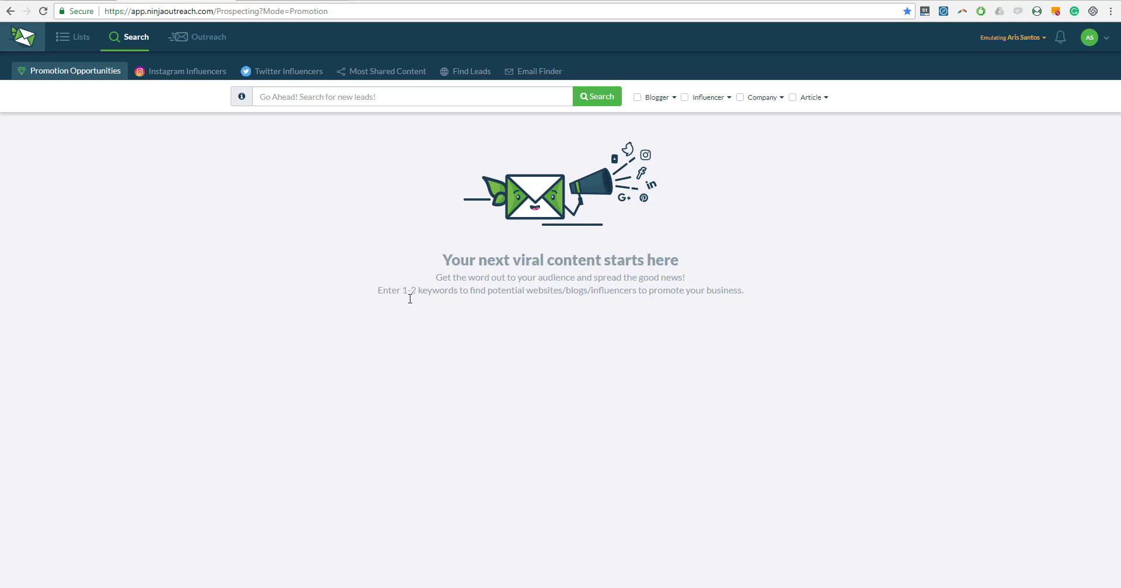
Step: Search Twitter influencers for the exact-match keyword "growth hacker"
left_click(284, 71)
left_click(292, 96)
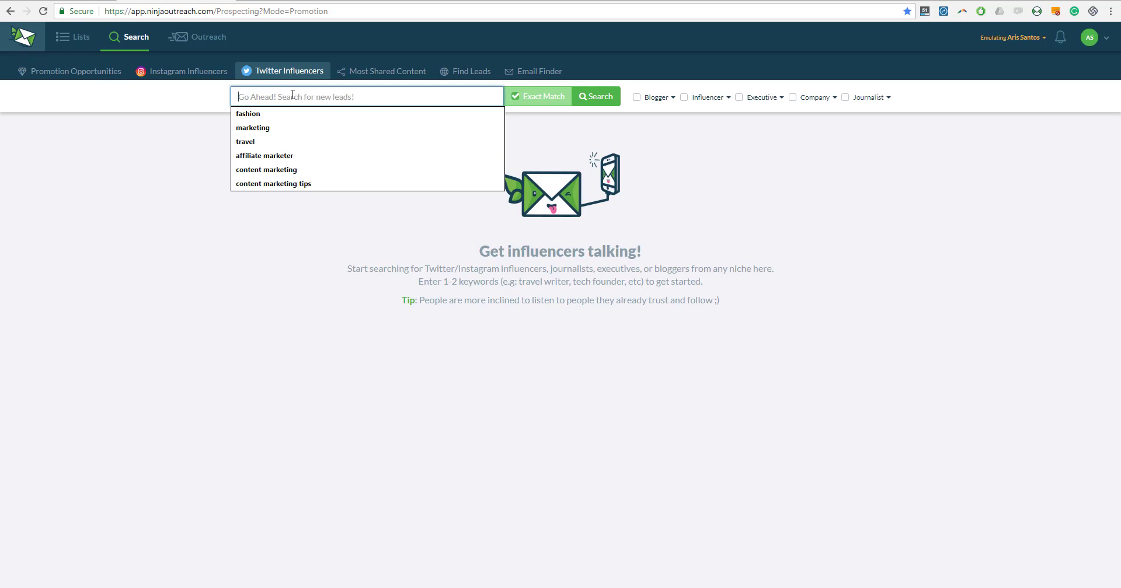
left_click(203, 105)
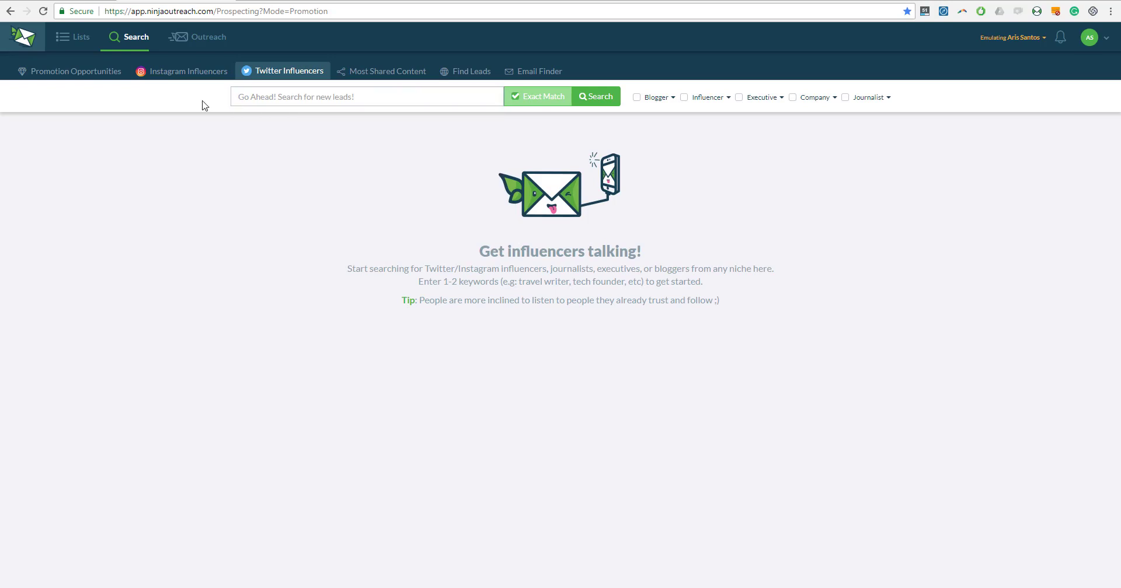
left_click(279, 98)
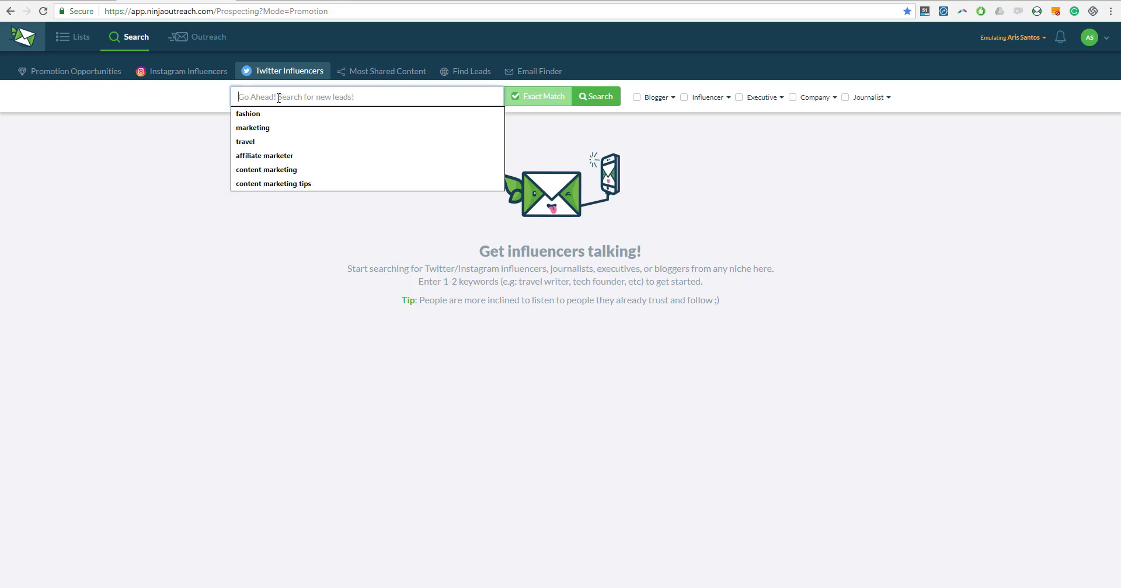
type("growth hacker")
key("Return")
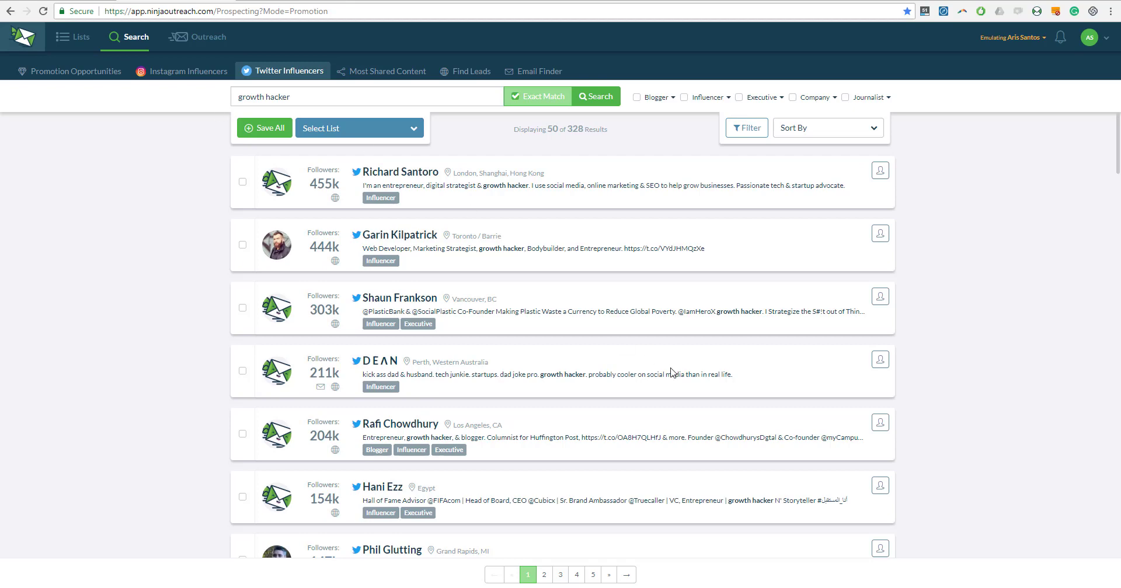
Step: Limit the growth hacker search results to the Influencer type
scroll(666, 362, "down", 10)
scroll(662, 366, "down", 3)
scroll(655, 370, "up", 13)
left_click(688, 99)
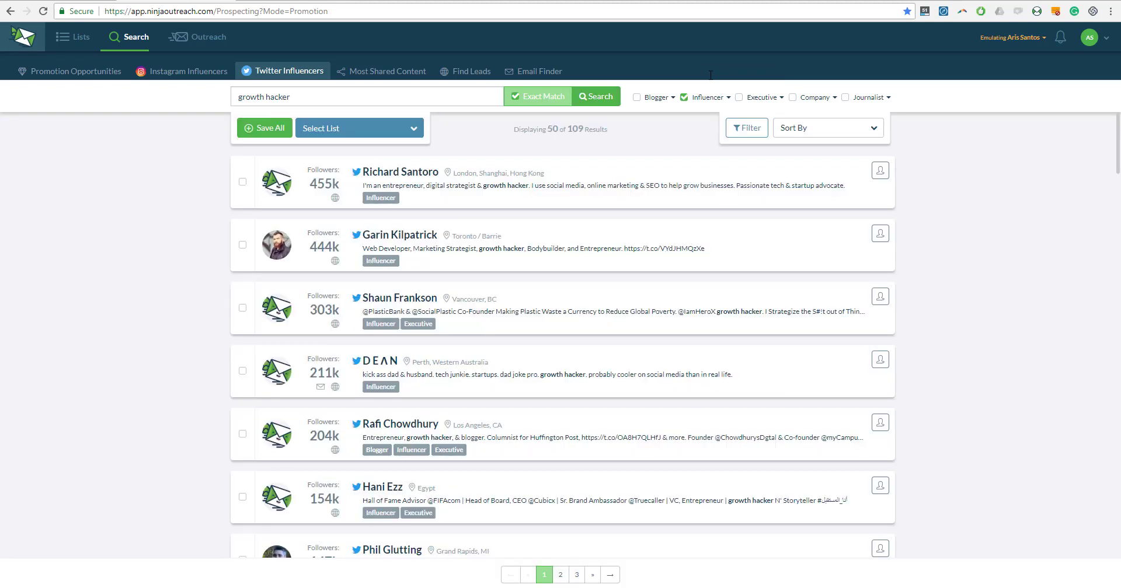
Step: Review the filtered influencer results and save all of them to the Growth Hackers list
scroll(552, 346, "down", 20)
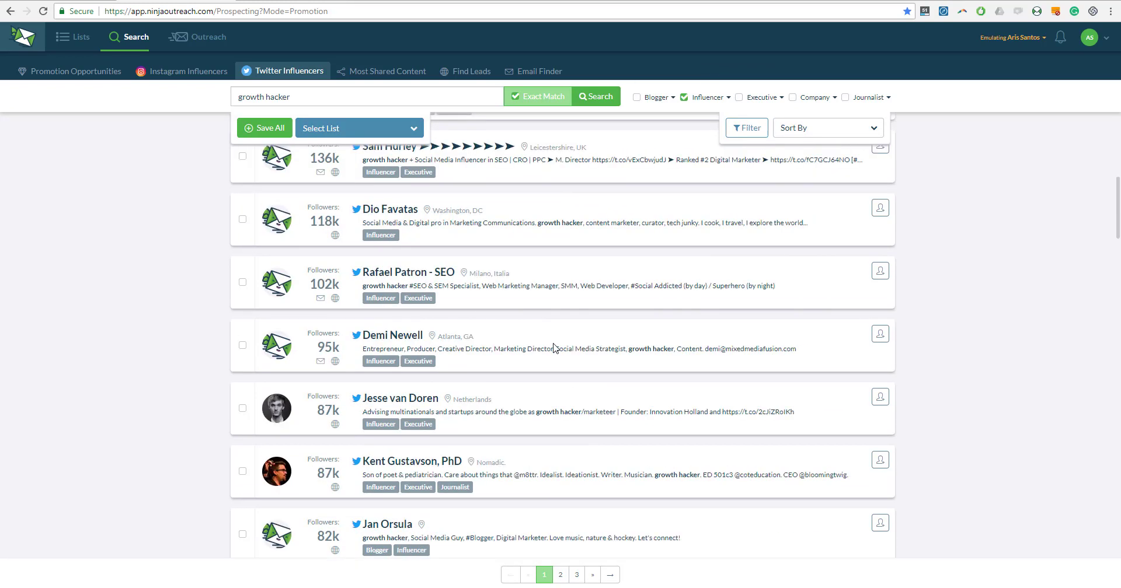
scroll(534, 350, "down", 5)
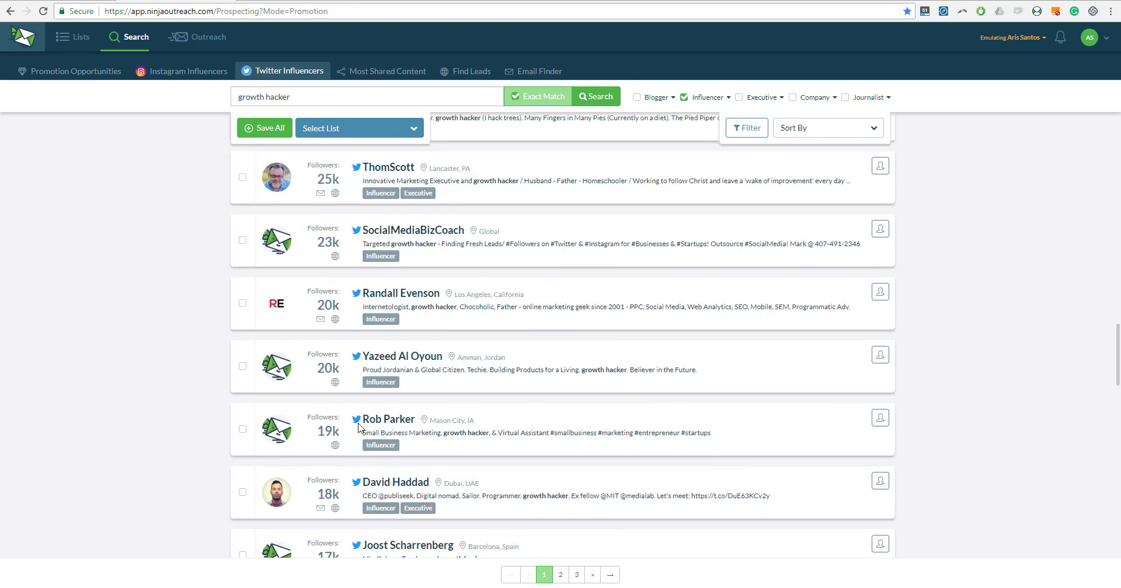
scroll(362, 428, "down", 15)
scroll(434, 419, "down", 3)
scroll(409, 379, "up", 20)
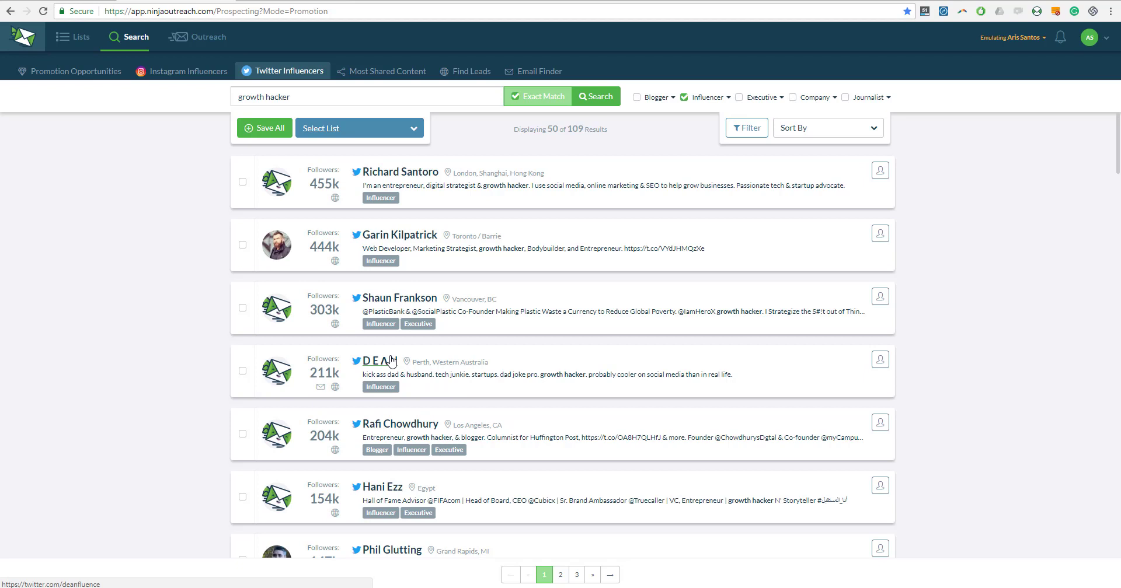
left_click(266, 137)
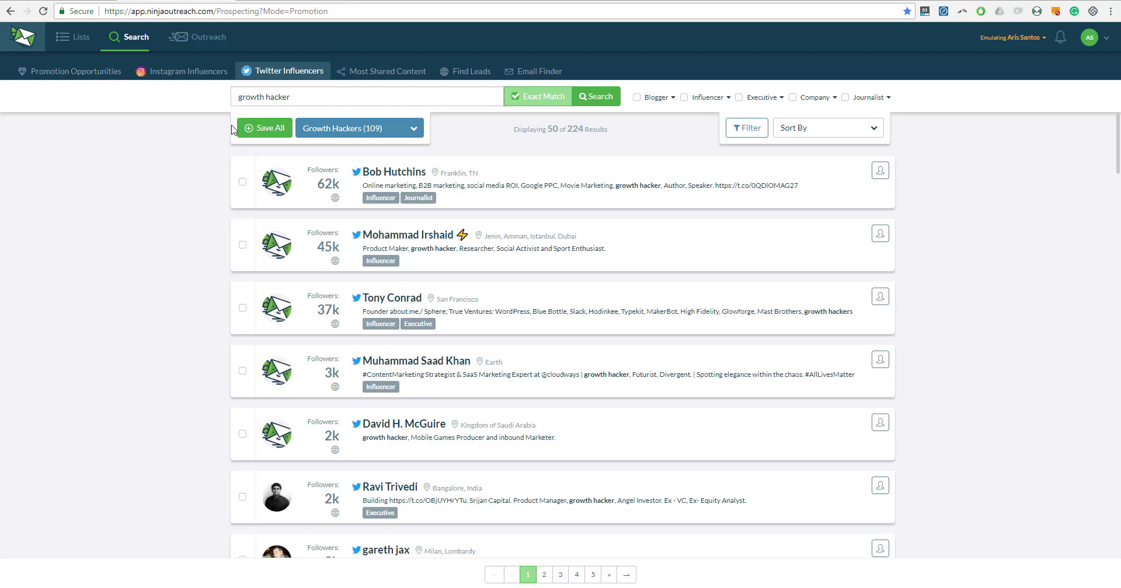
Step: Go to the outreach templates and start a new email template
mouse_move(196, 66)
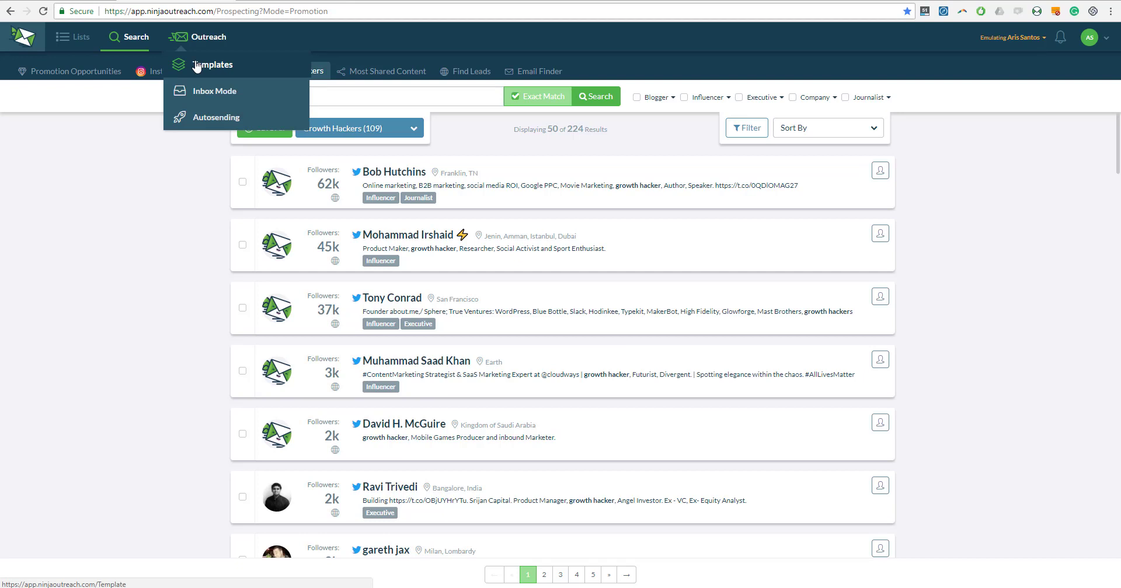
left_click(197, 66)
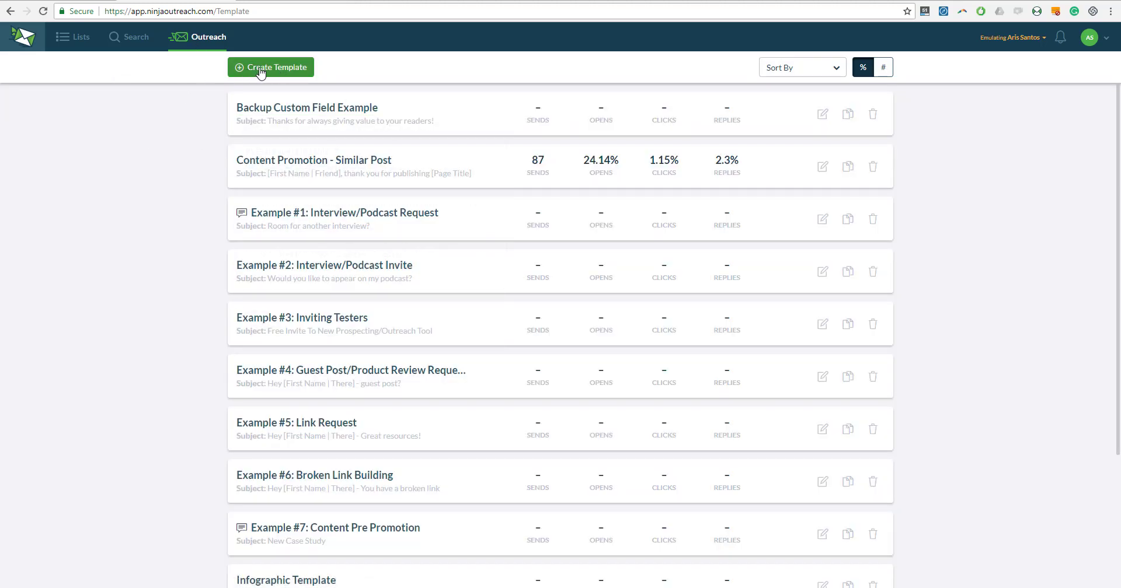
left_click(270, 72)
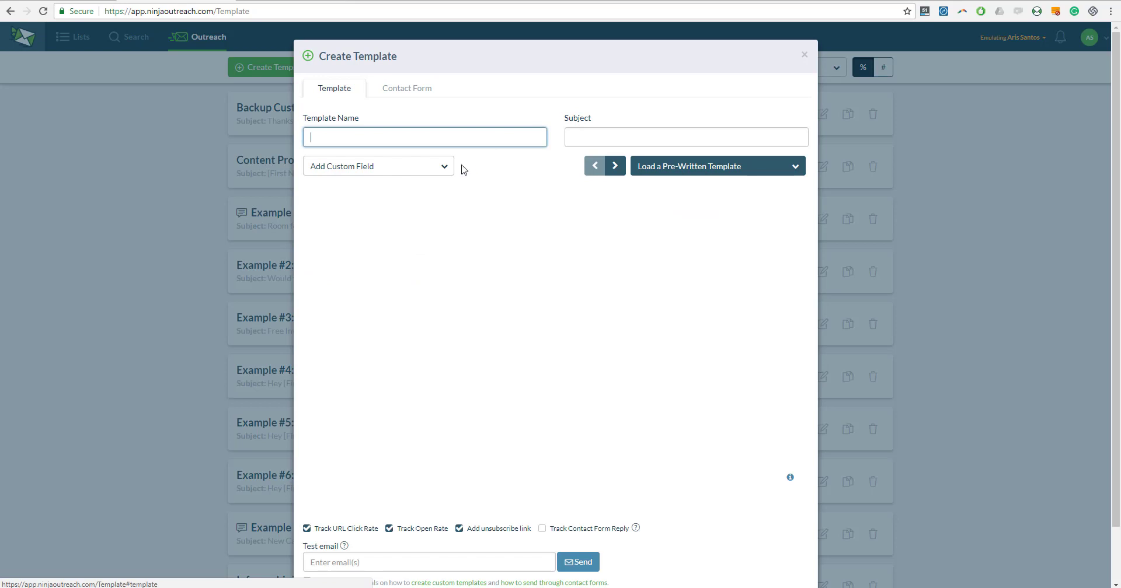
Step: Examine the new template's available custom fields, name and subject fields, and the unsubscribe text in the message body
left_click(417, 168)
scroll(400, 253, "down", 7)
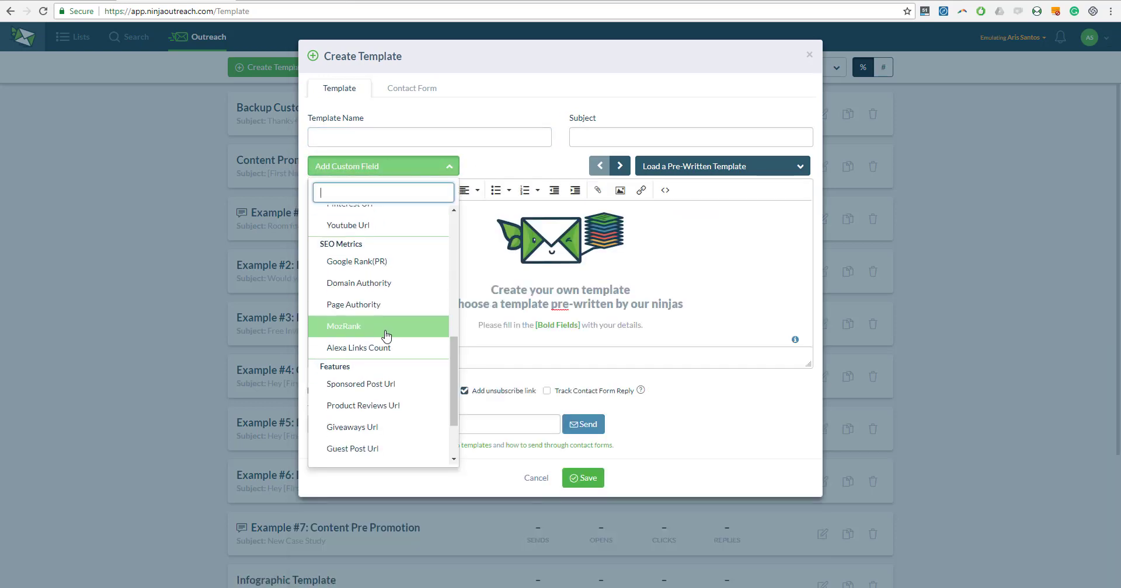
left_click(656, 136)
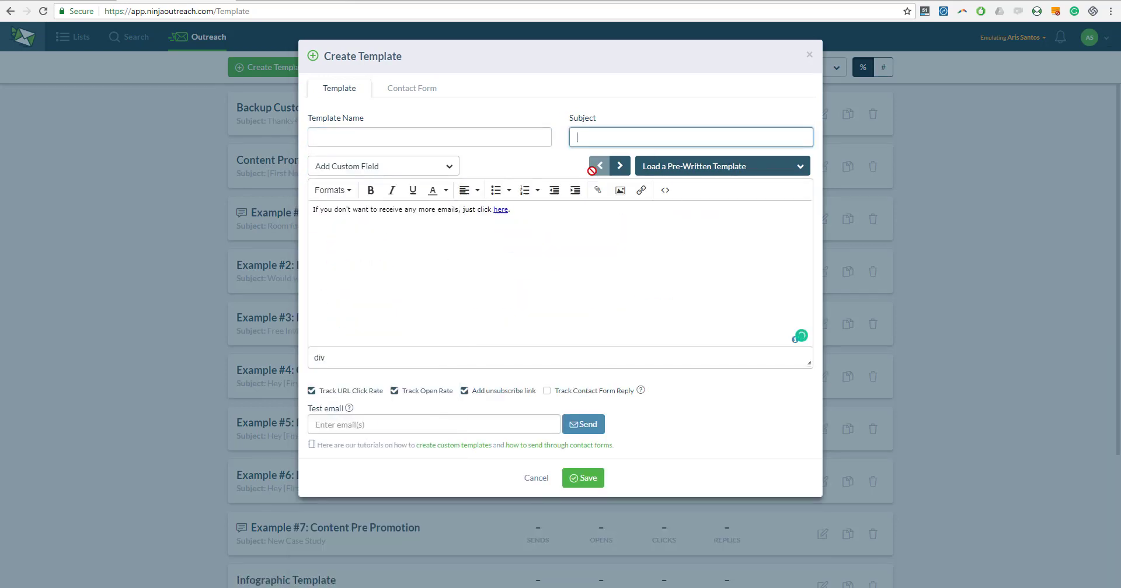
left_click(475, 139)
left_click(416, 210)
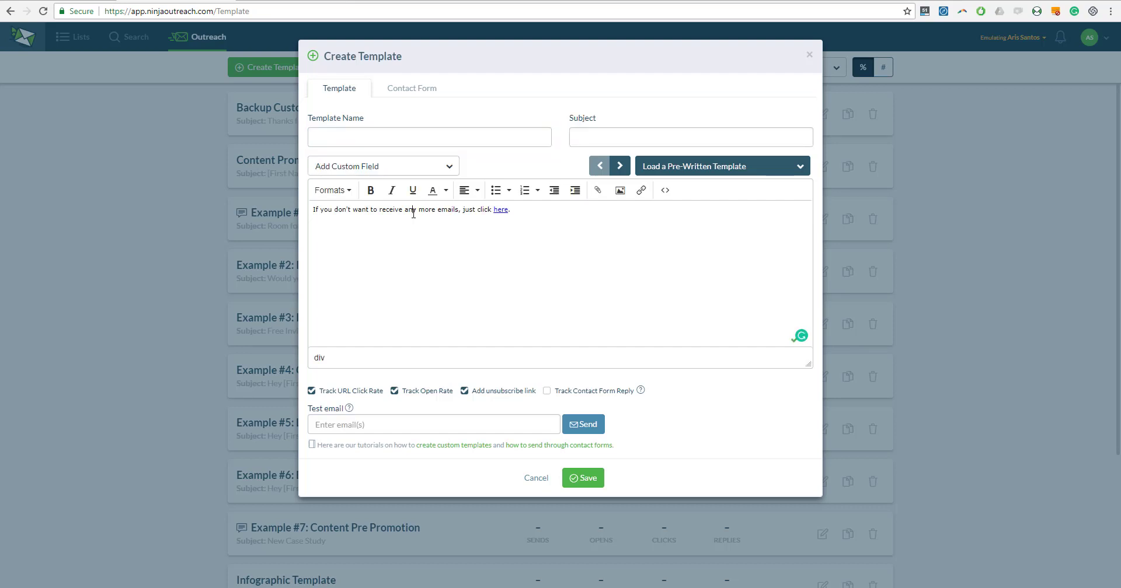
triple_click(417, 209)
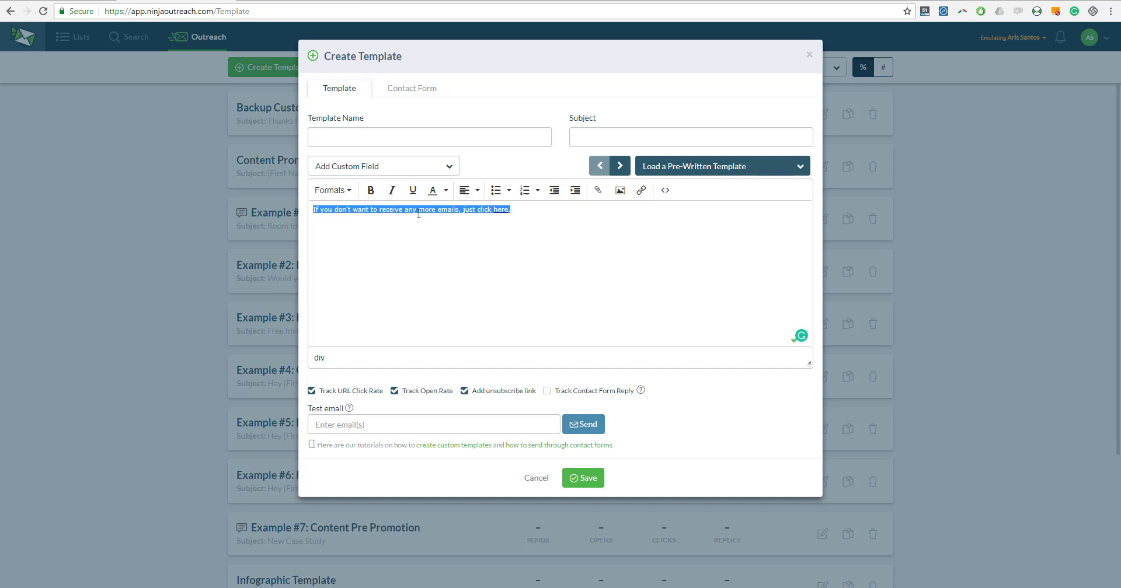
left_click(418, 313)
triple_click(406, 211)
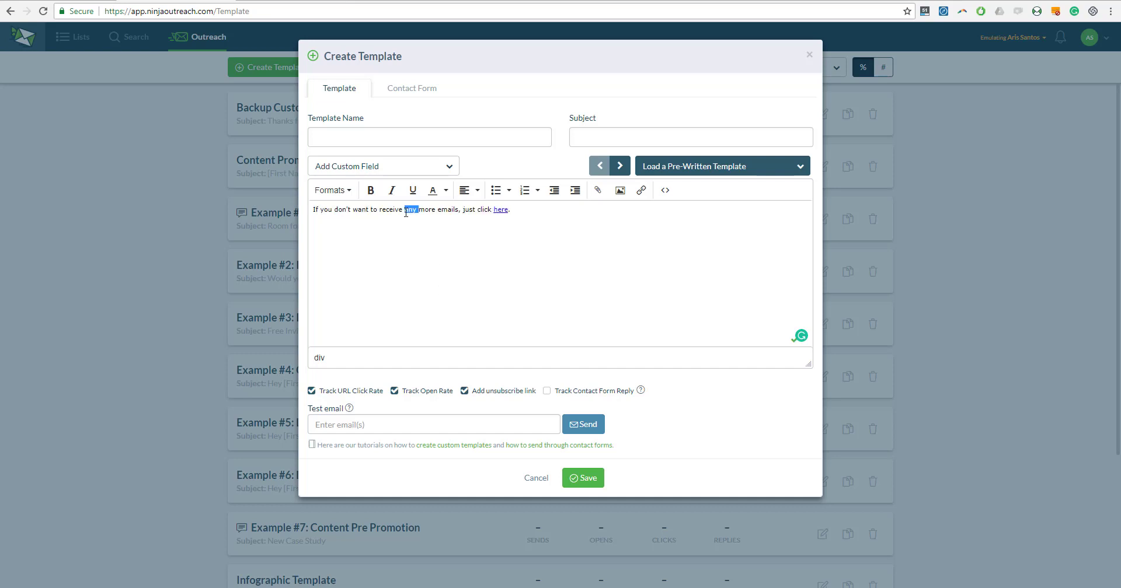
Step: Switch to the NinjaOutreach link-building tactics article and read the sample expert roundup email with the subject "Feature You"
left_click(292, 1)
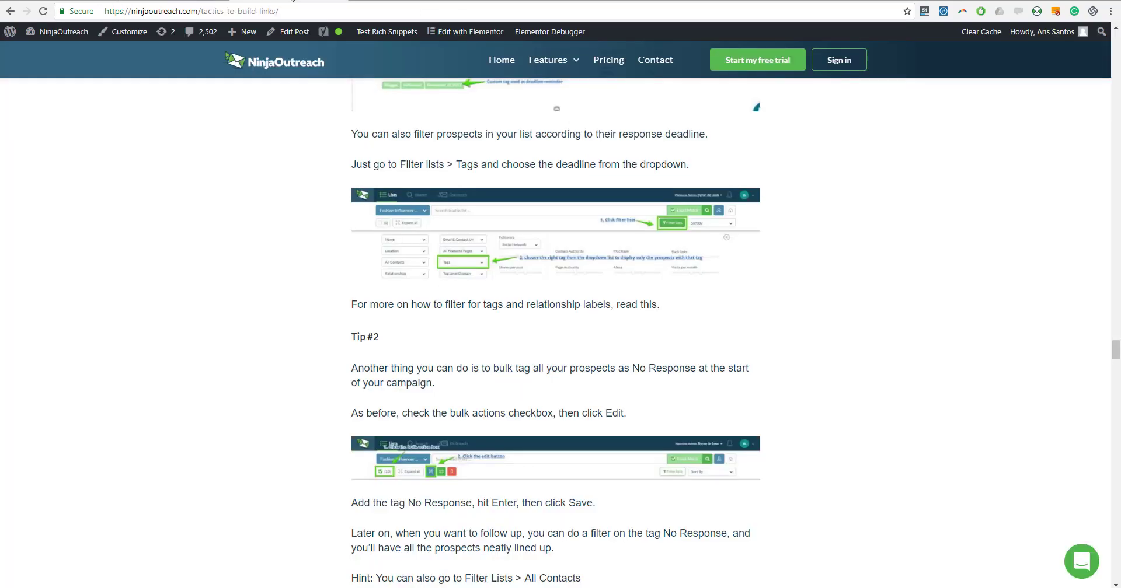
scroll(205, 250, "down", 10)
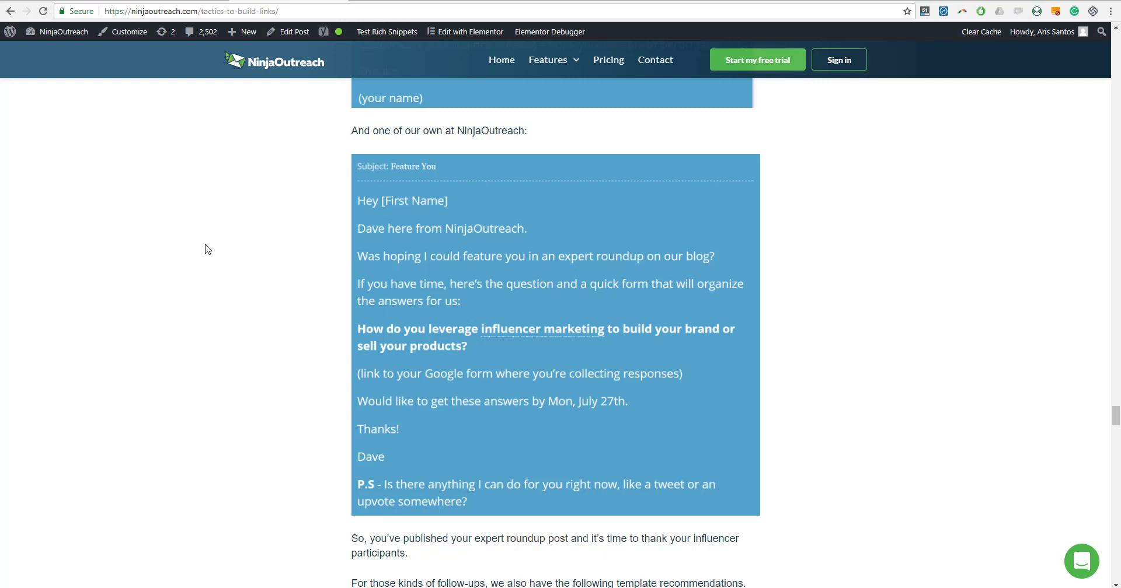
scroll(278, 261, "up", 1)
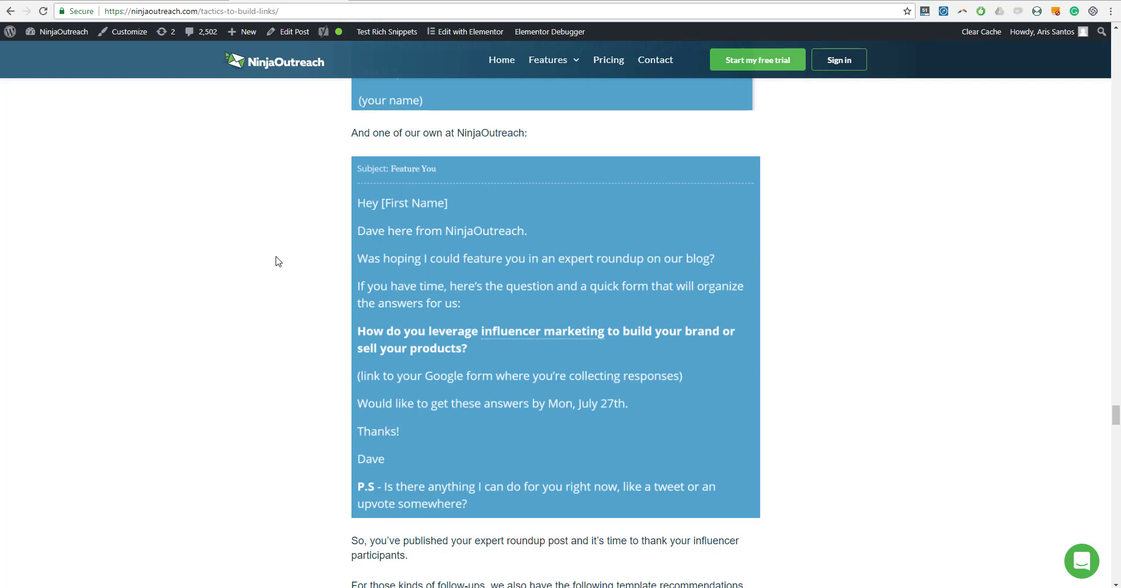
Step: Switch back to the NinjaOutreach app and schedule a new campaign to the Growth Hackers list from the account's sender e-mail
key("ctrl+shift+Tab")
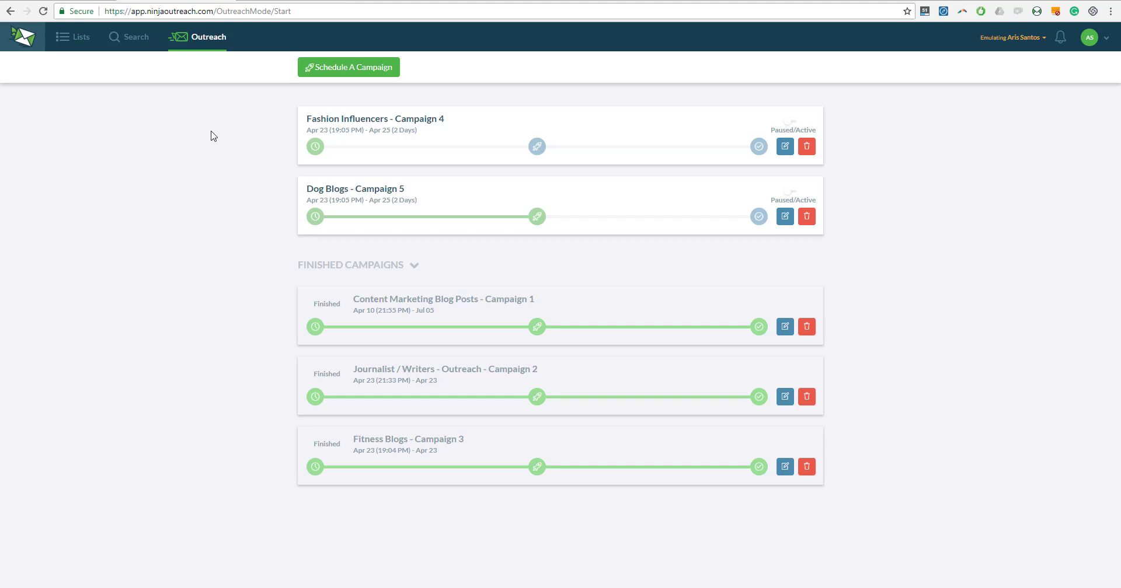
left_click(350, 67)
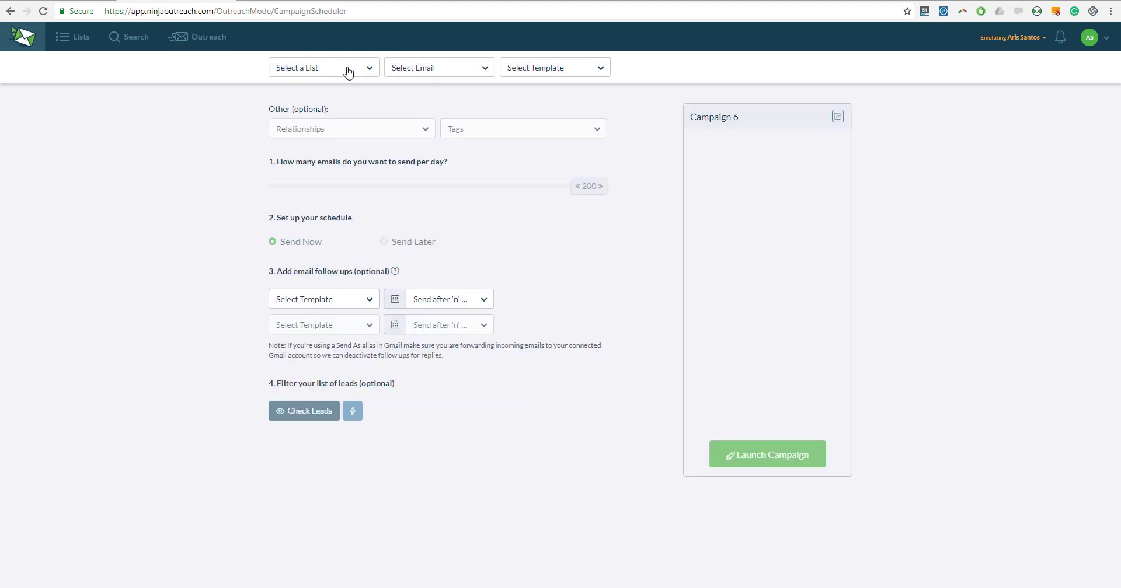
left_click(321, 74)
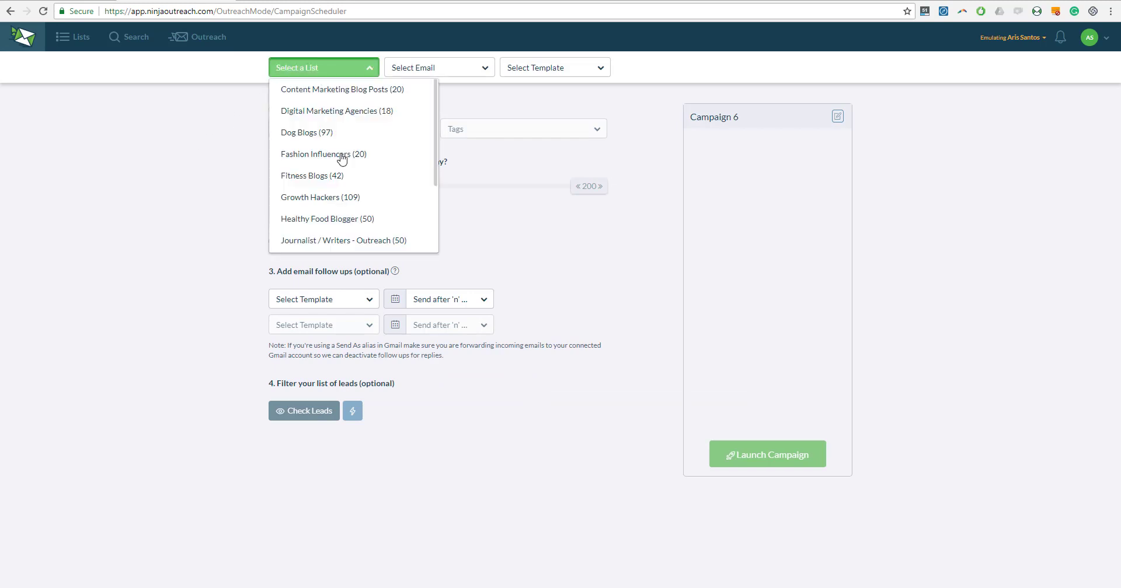
left_click(363, 198)
left_click(444, 74)
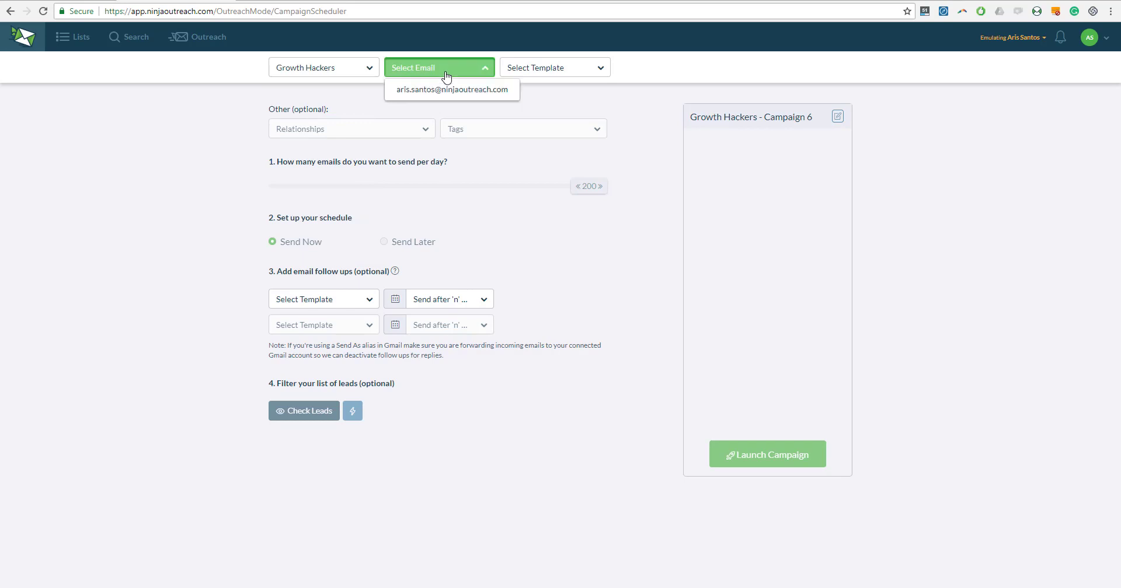
left_click(445, 91)
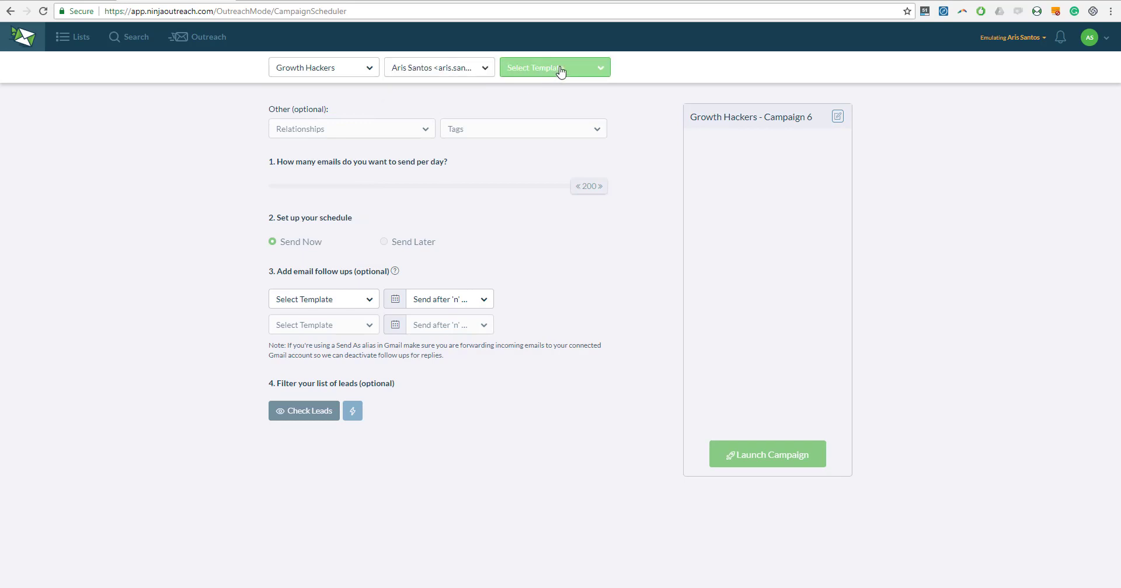
Step: Assign the Expert Roundup template to the campaign and set the sending volume to 20 emails per day
left_click(561, 71)
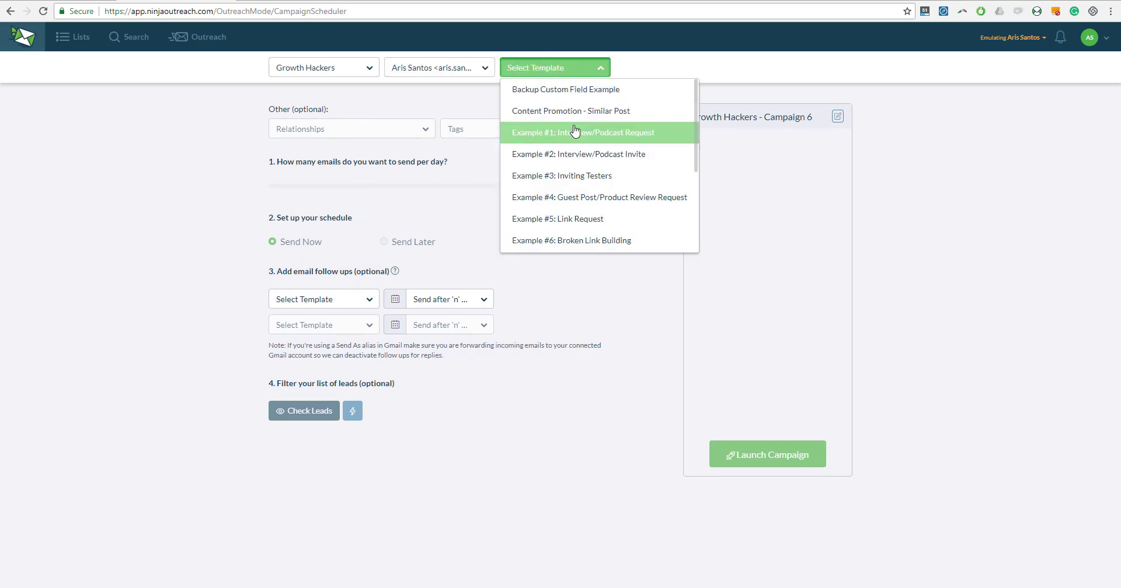
scroll(605, 156, "down", 3)
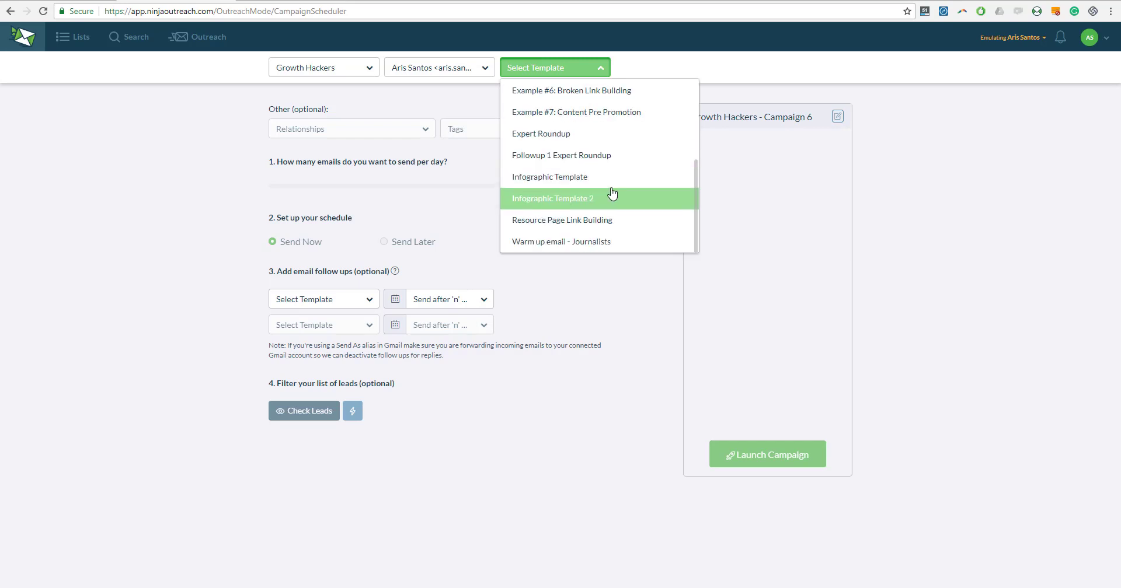
scroll(604, 228, "up", 2)
scroll(604, 234, "down", 2)
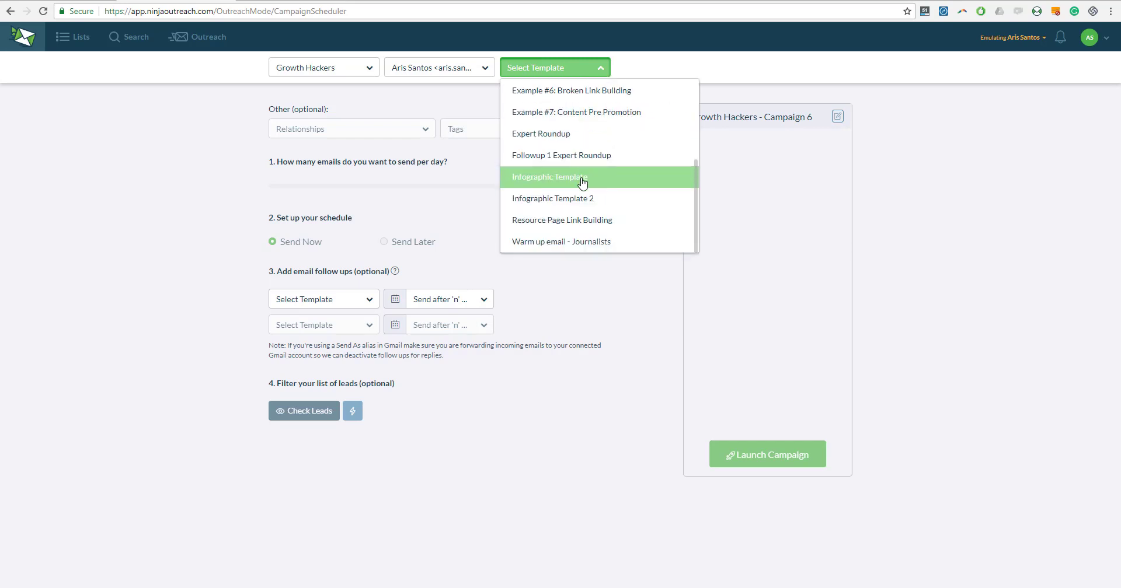
left_click(583, 134)
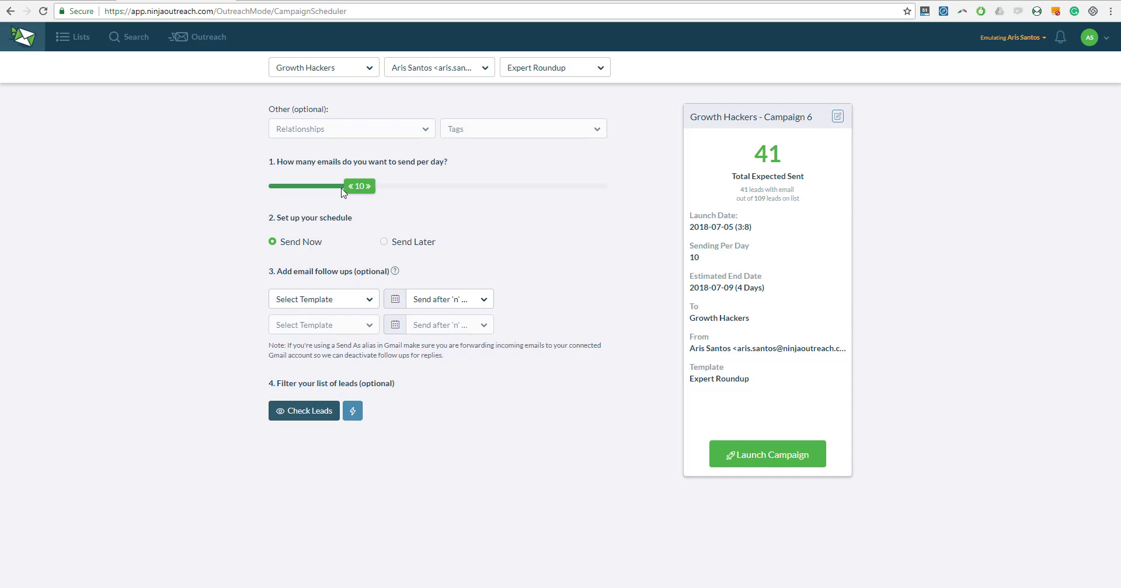
left_click_drag(359, 195, 436, 201)
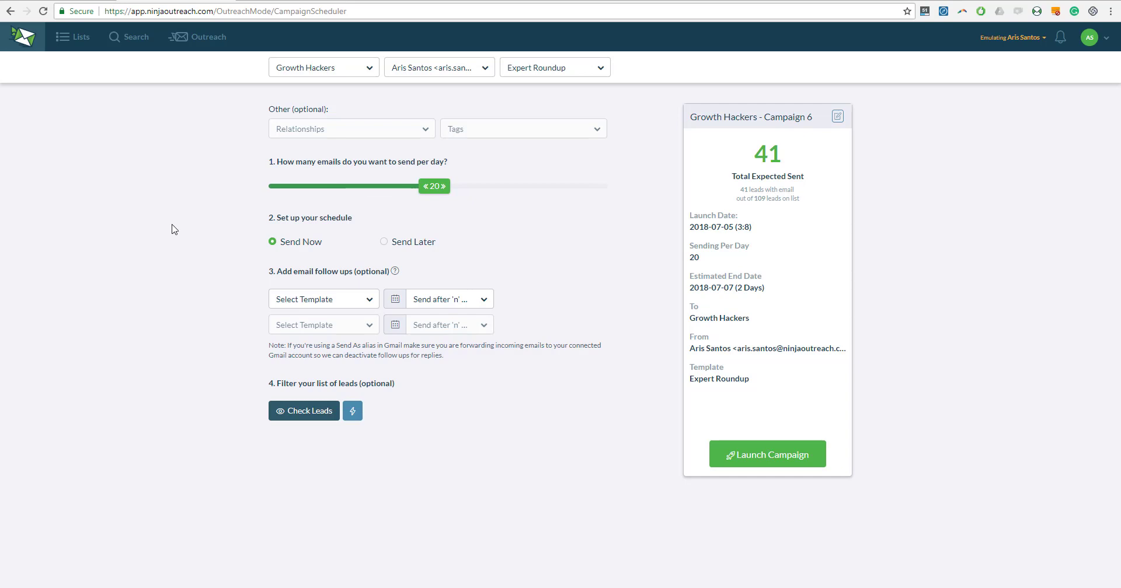
Step: Add a first follow-up using the Followup 1 Expert Roundup template, sent after 3 days
left_click(372, 307)
left_click(390, 525)
left_click(466, 299)
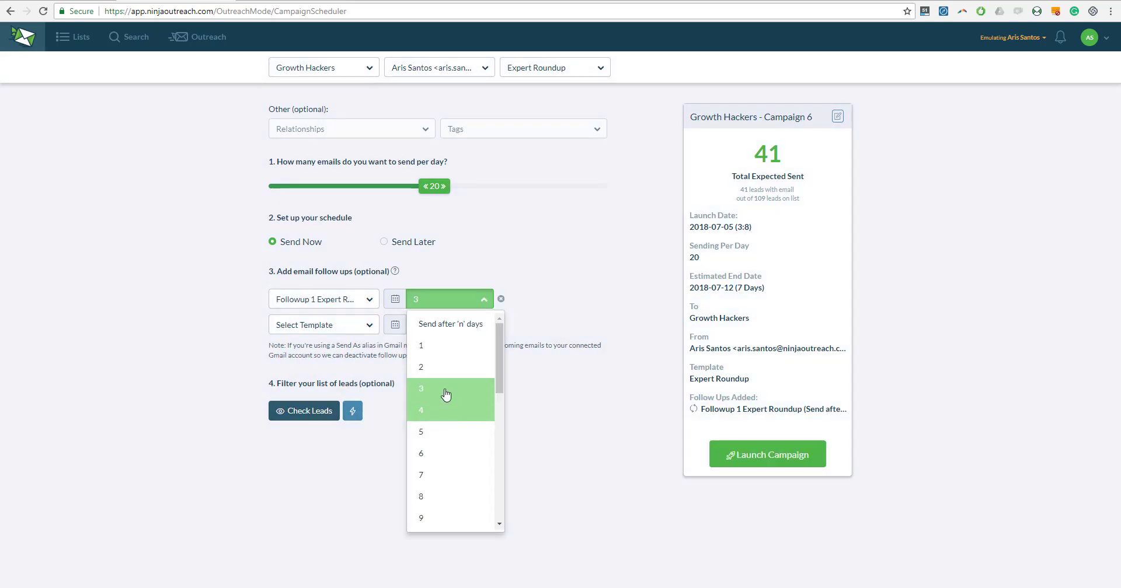
left_click(446, 396)
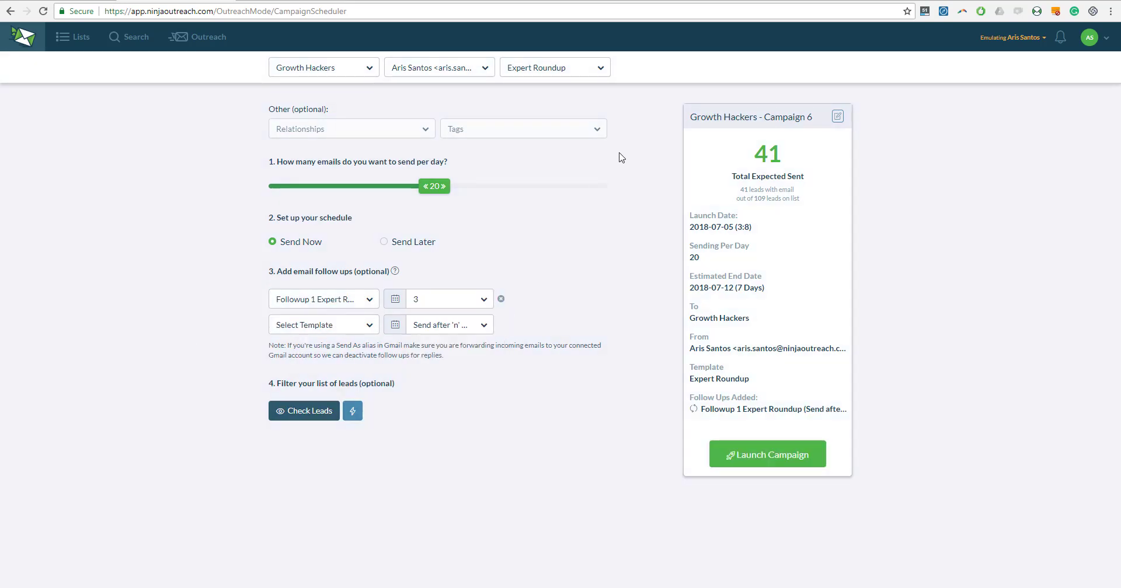